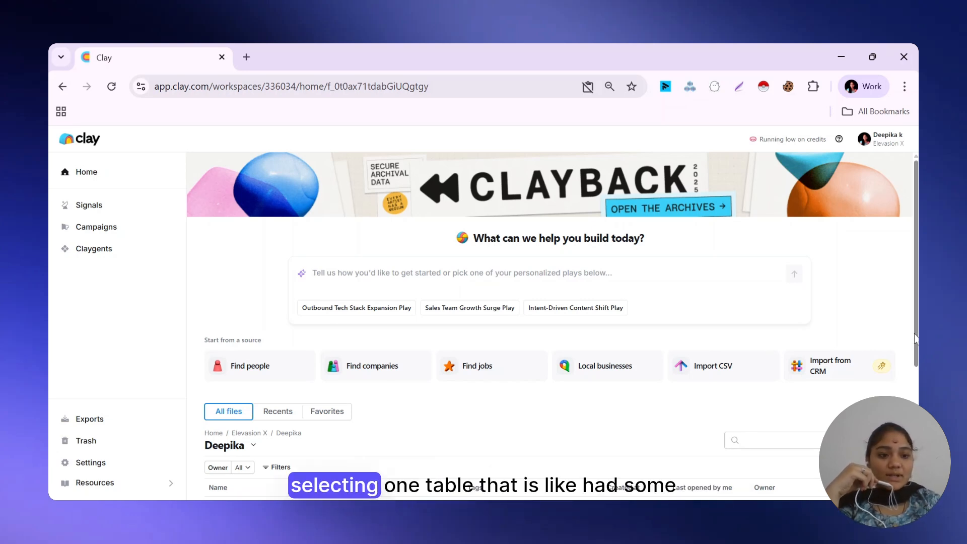
Step: Open the Tring Lookalike workbook at its Tring AI - Find companies Table
scroll(549, 327, down, 4)
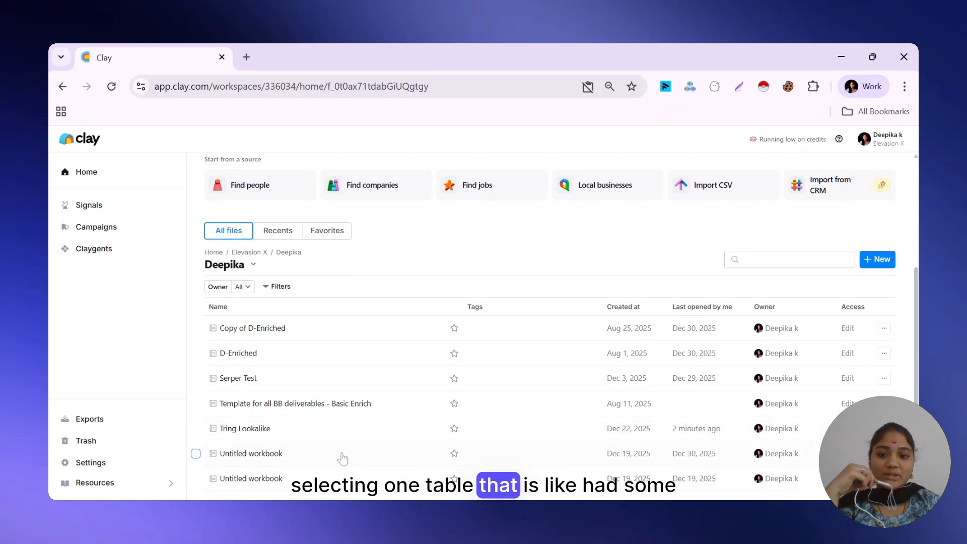
click(245, 428)
click(184, 494)
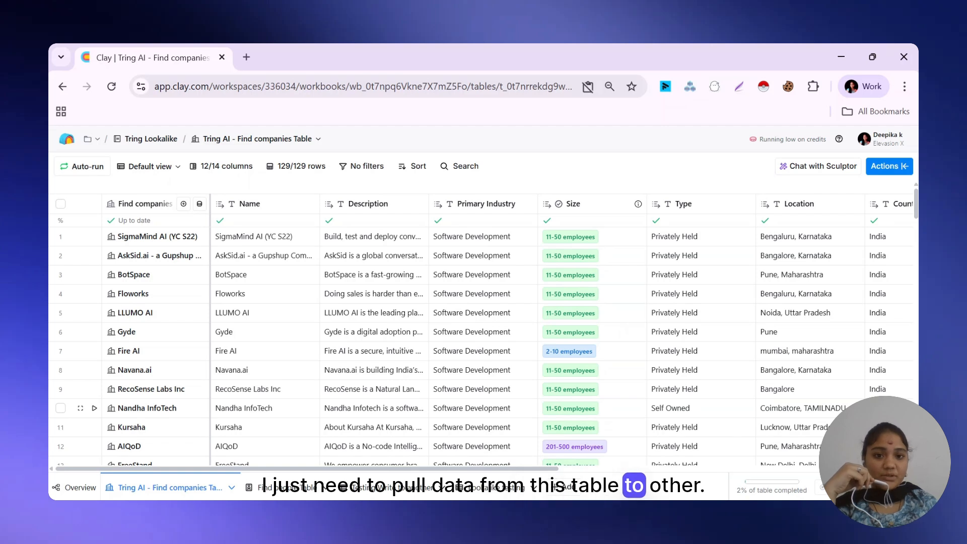
Step: Add an enrichment column to the companies table by searching for "write to other" and choosing Send table data
scroll(562, 333, right, 10)
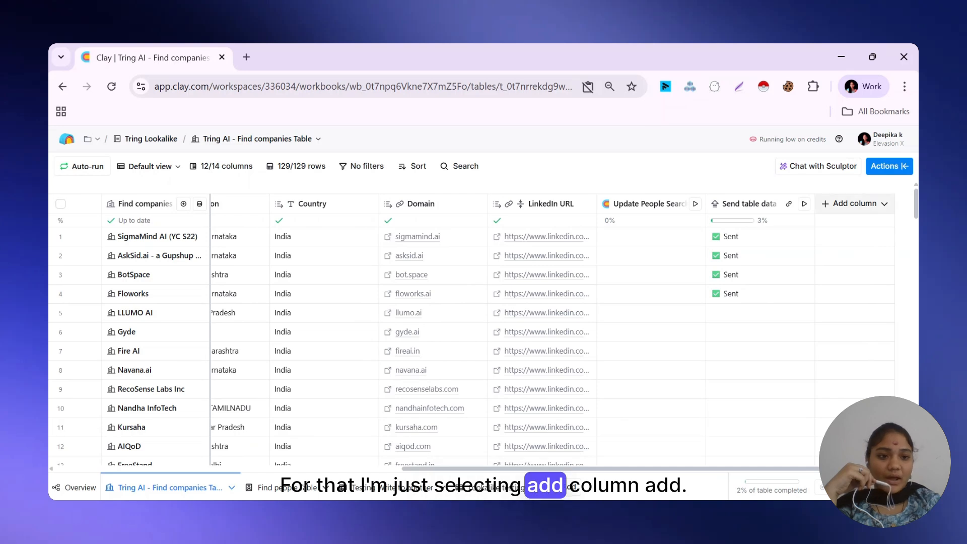
click(859, 203)
click(861, 230)
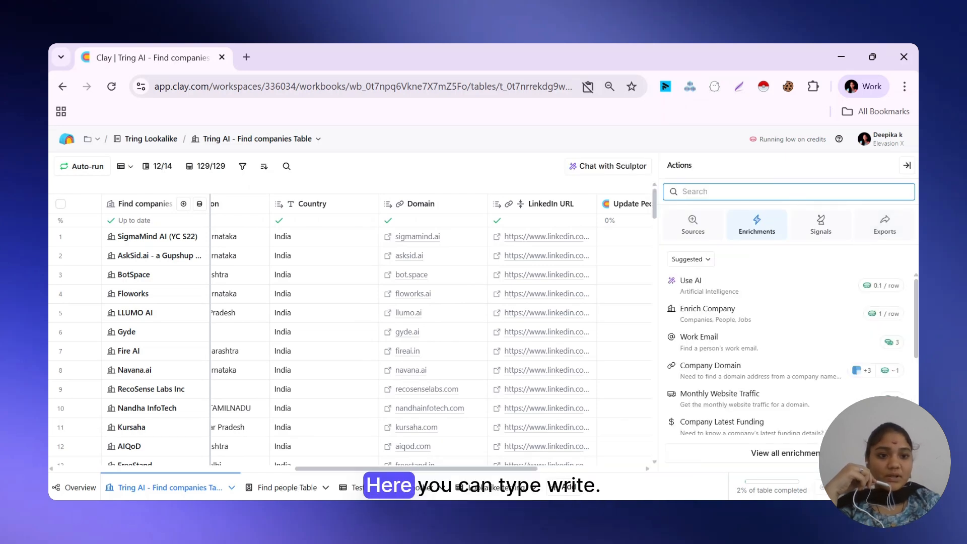
text(write t)
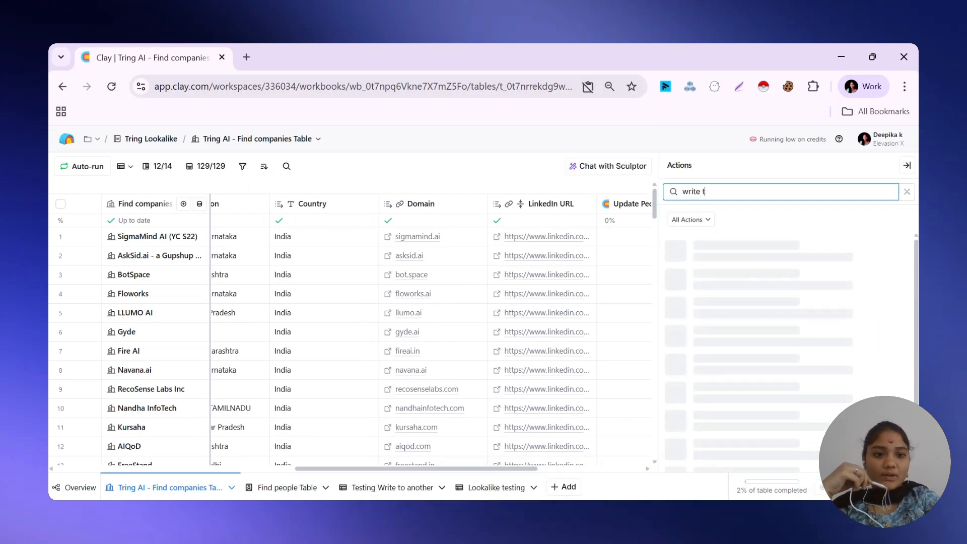
text(o other)
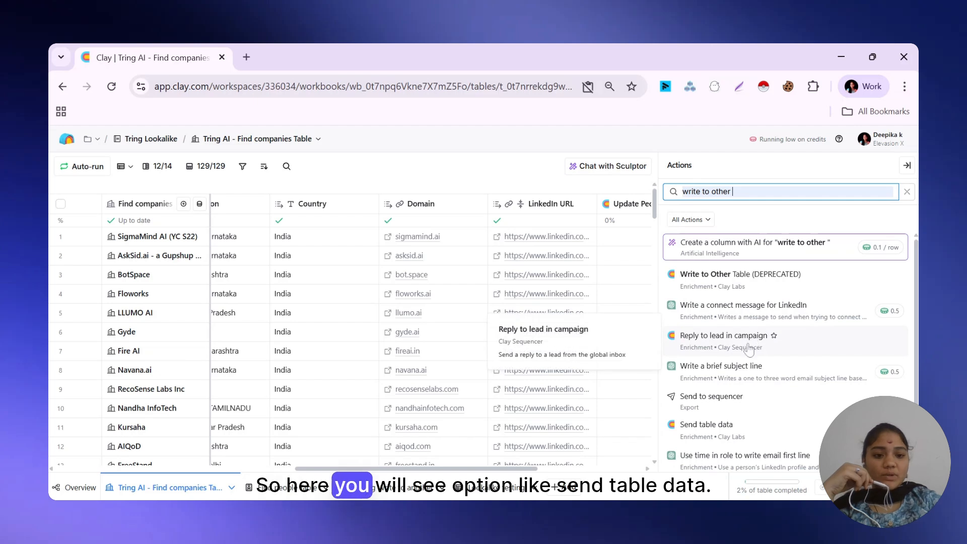
click(786, 436)
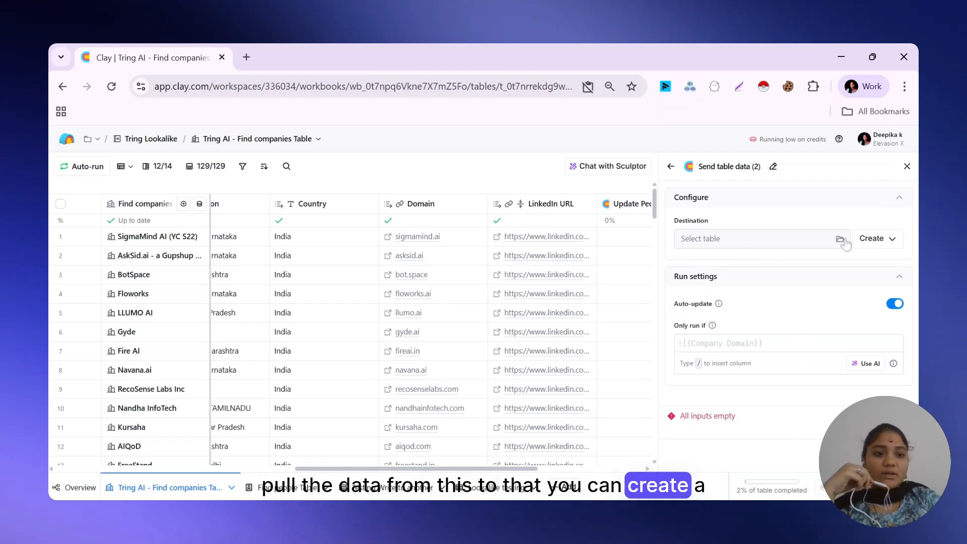
click(869, 240)
click(710, 242)
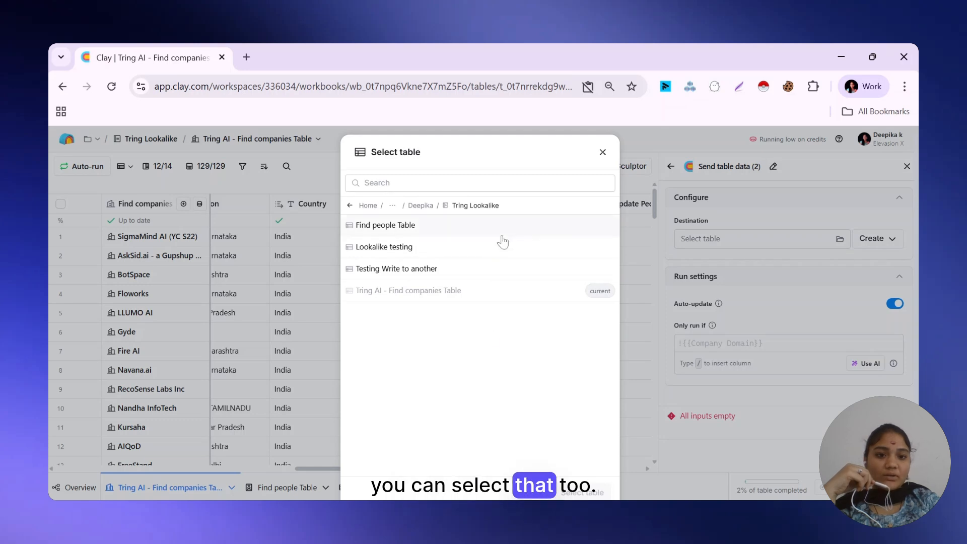
click(602, 152)
Step: Create a new table as the destination for the sent data and name it "Testing - WT"
click(874, 243)
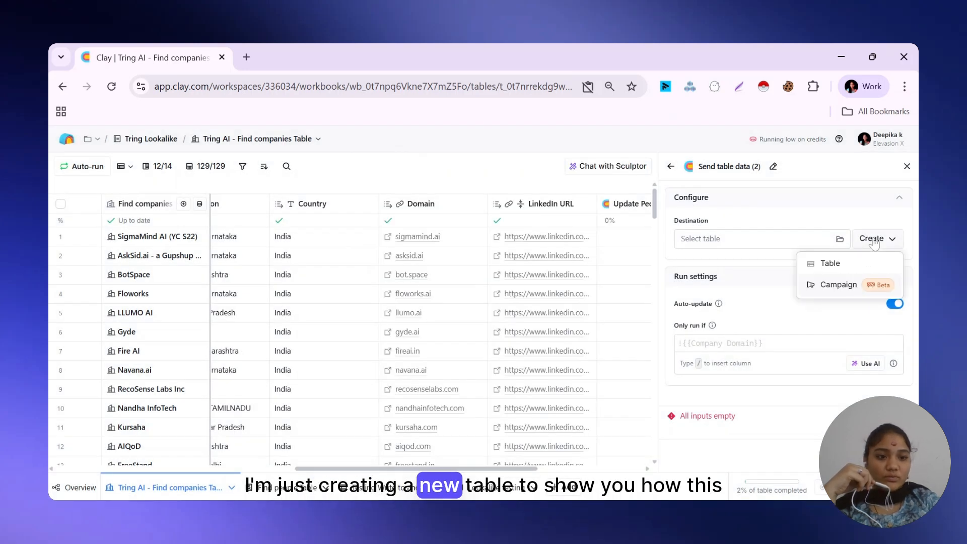
click(830, 264)
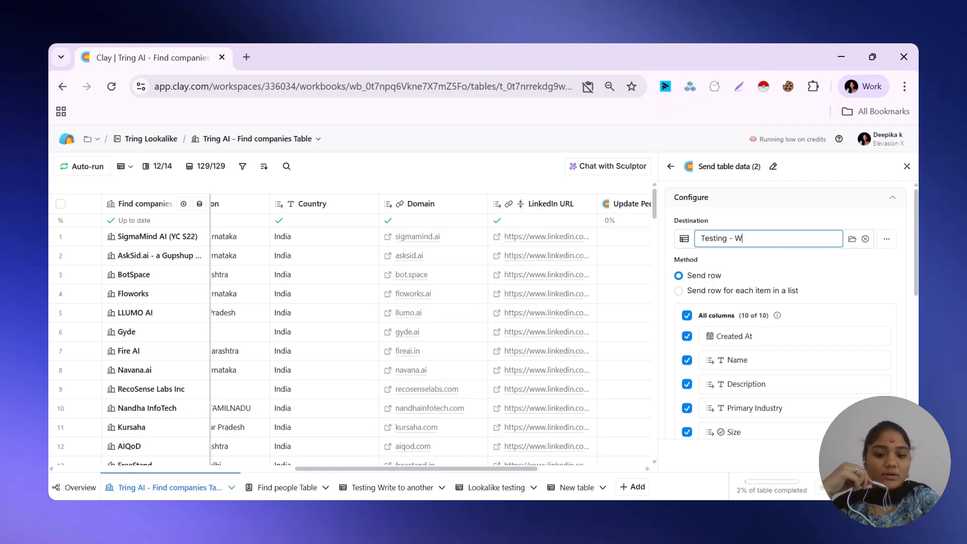
scroll(706, 262, down, 1)
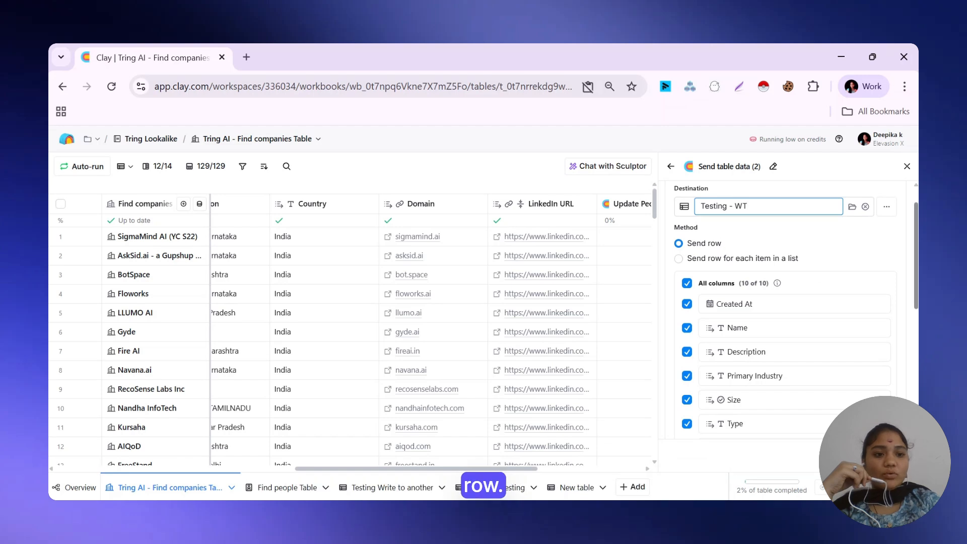
Step: Deselect all columns to send and include only Primary Industry
scroll(705, 333, down, 1)
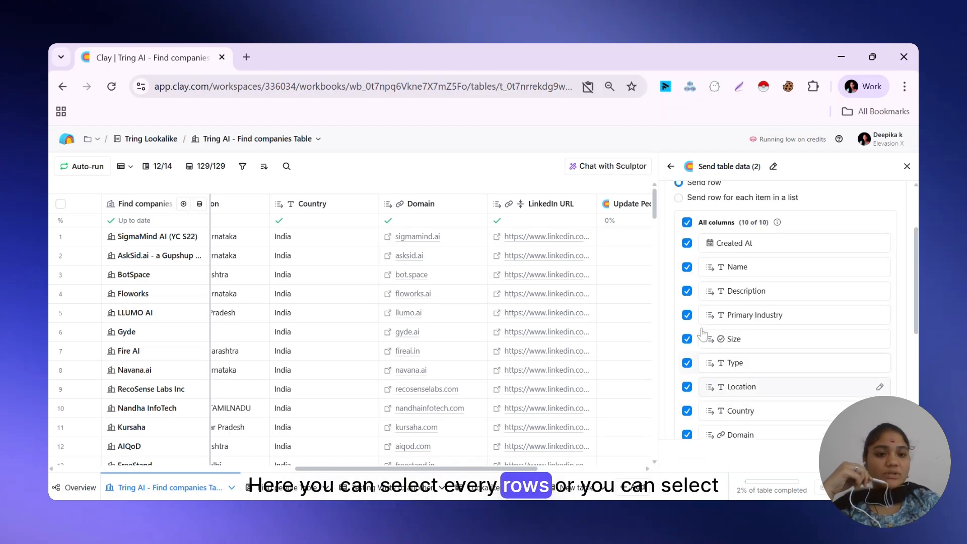
click(688, 224)
scroll(730, 262, down, 1)
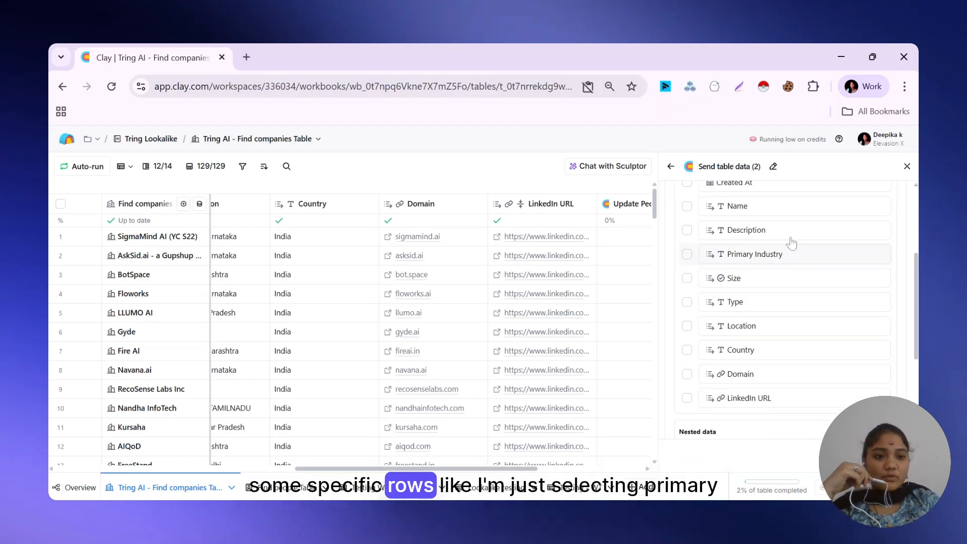
click(687, 255)
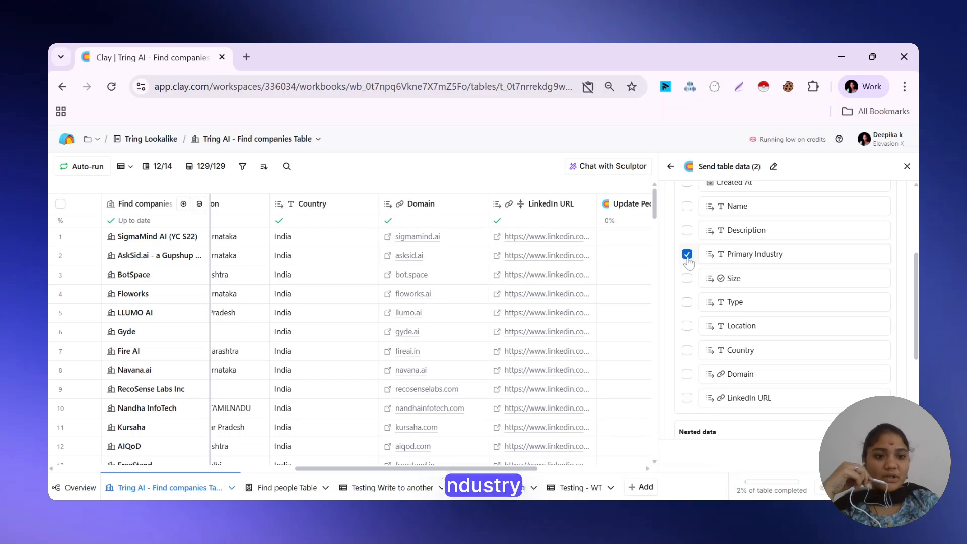
Step: Examine the nested fields available under Find companies for the nested data, leaving the column selection blank
scroll(689, 262, down, 3)
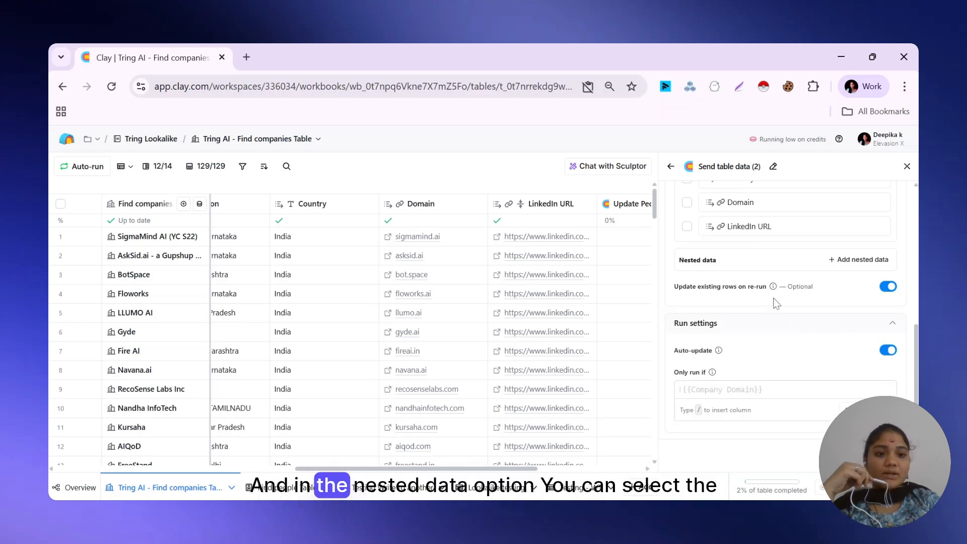
click(857, 260)
click(740, 280)
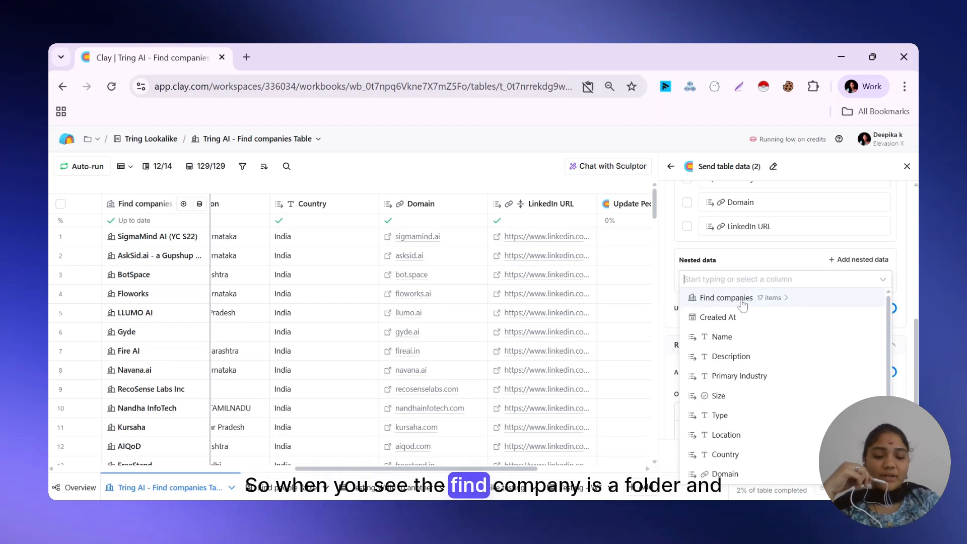
click(773, 299)
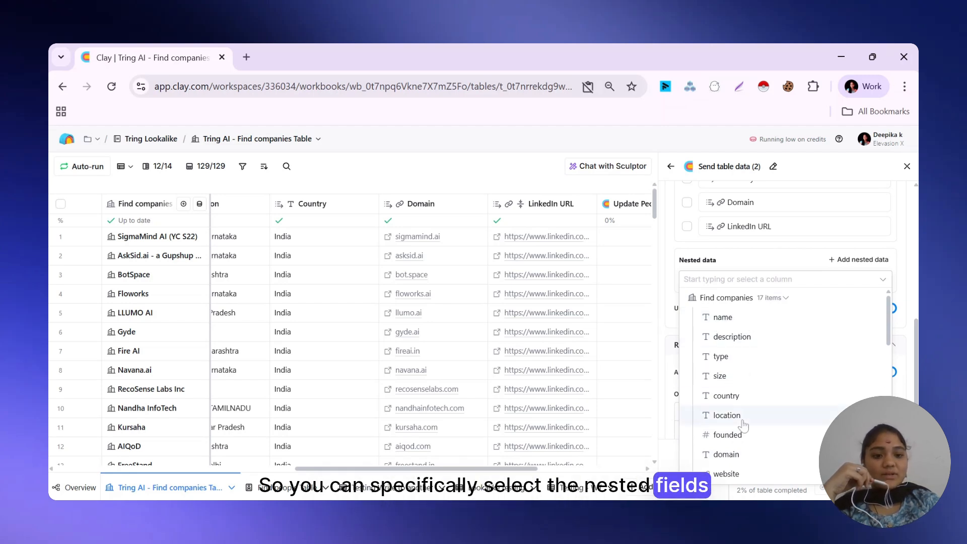
click(721, 299)
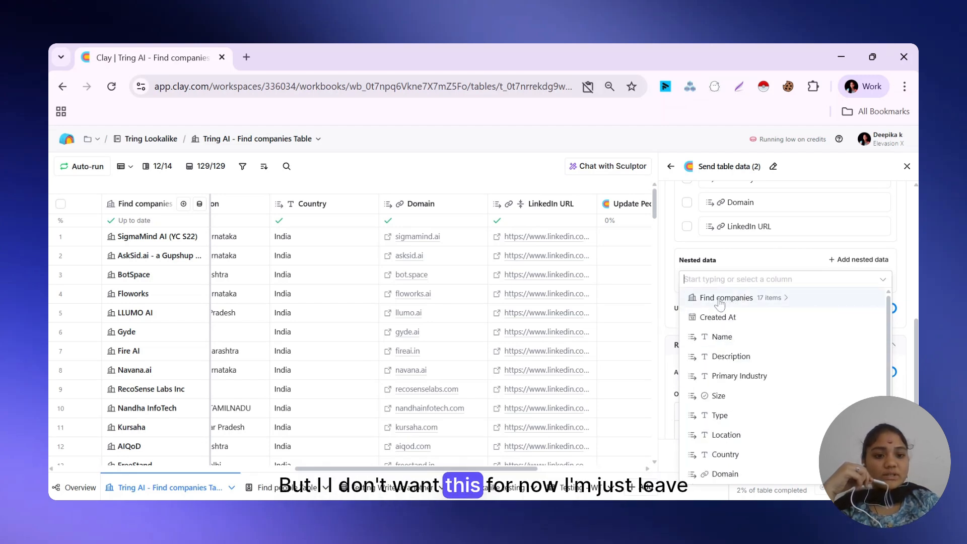
click(879, 279)
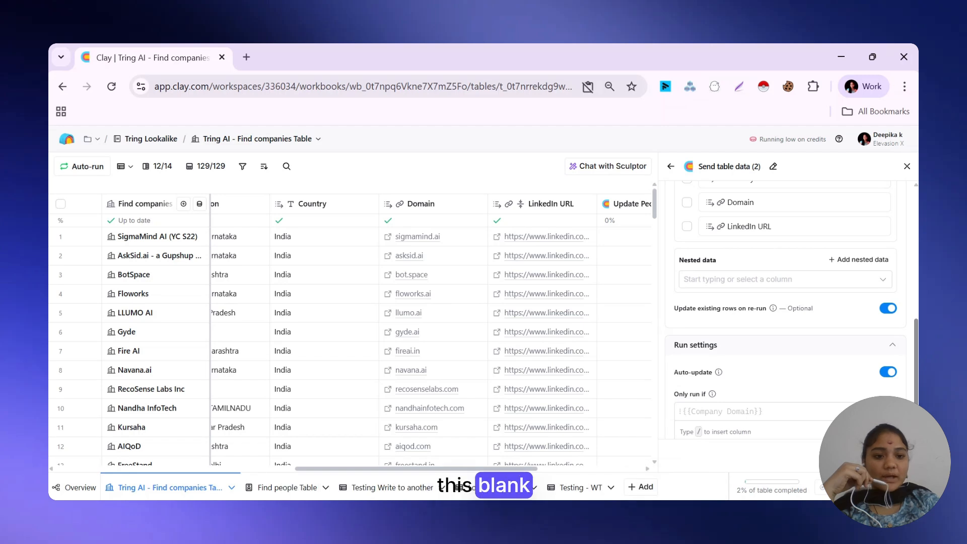
Step: Save the Send table data column without running it
scroll(785, 322, down, 1)
click(881, 454)
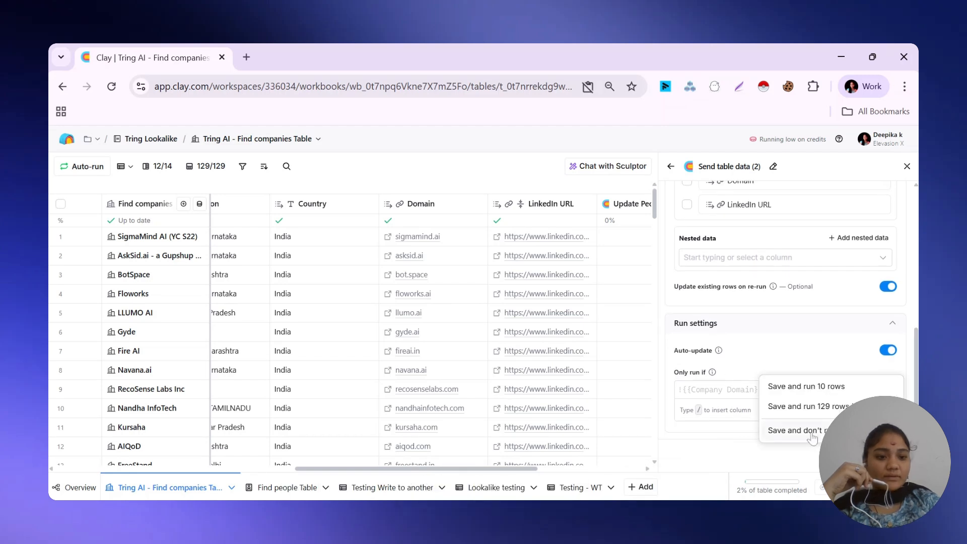
click(795, 432)
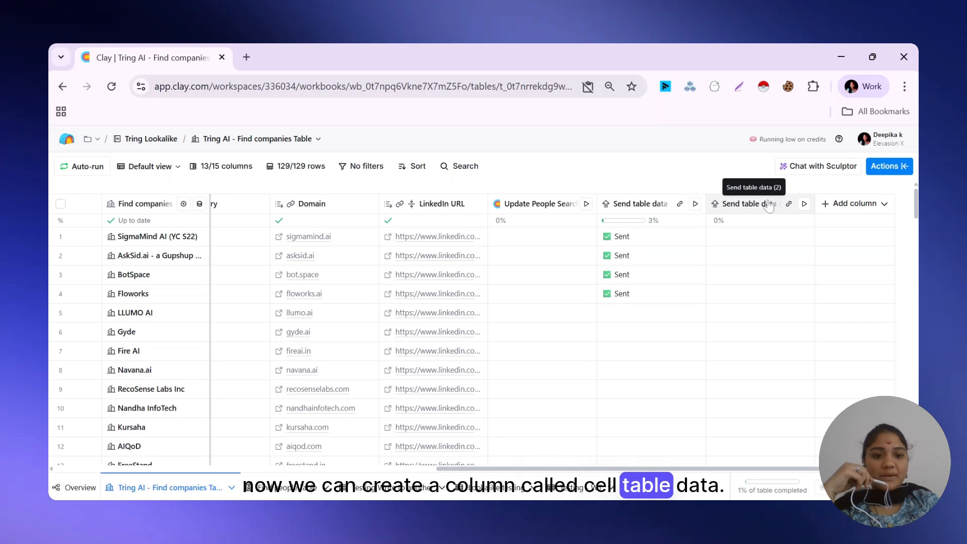
Step: Run the new Send table data column for the first three rows, SigmaMind AI, AskSid.ai and BotSpace
click(804, 236)
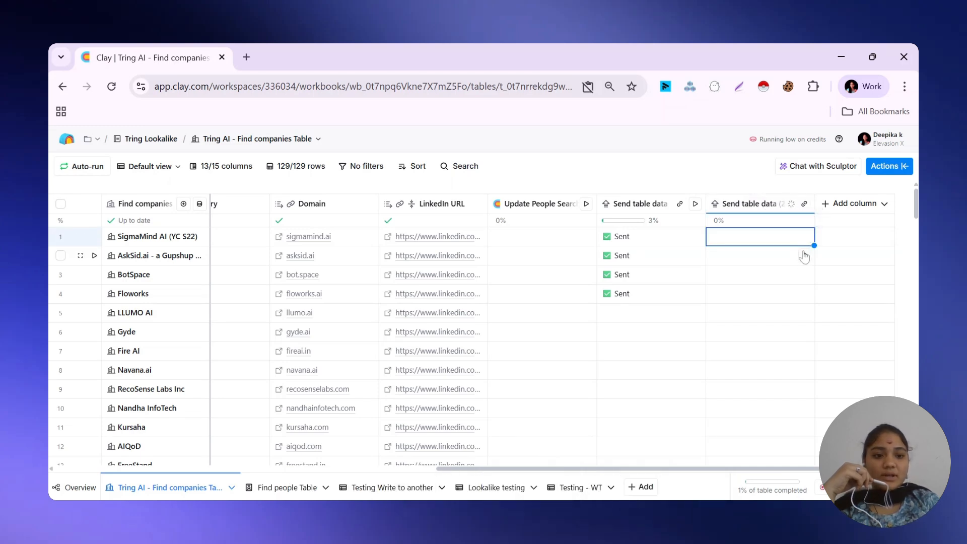
click(804, 255)
click(805, 275)
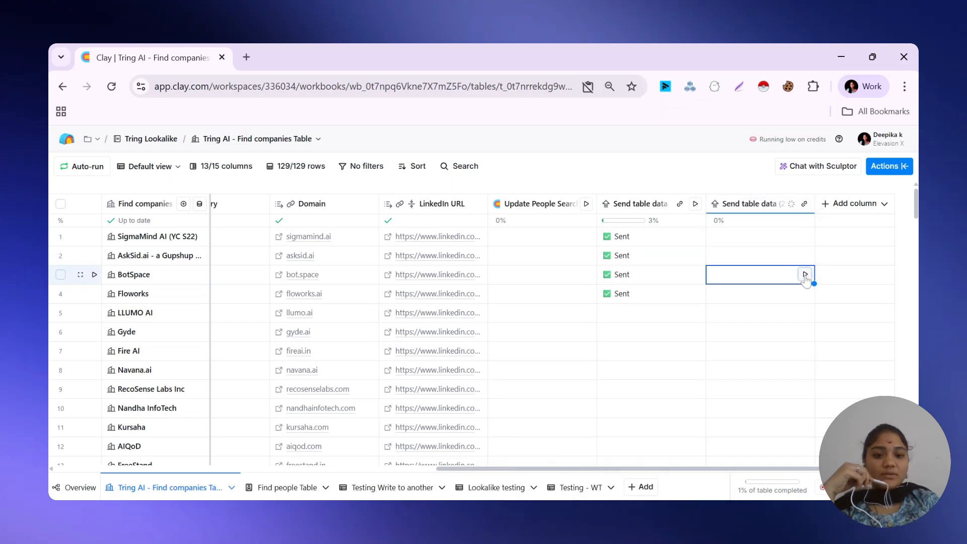
Step: Open the Testing - WT table and view the source data of its first row
click(573, 491)
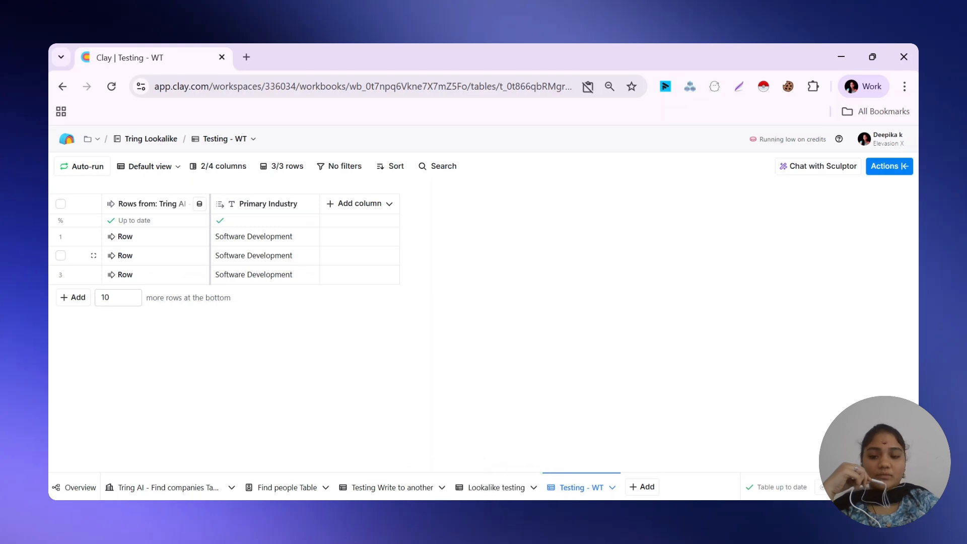
click(154, 238)
click(714, 221)
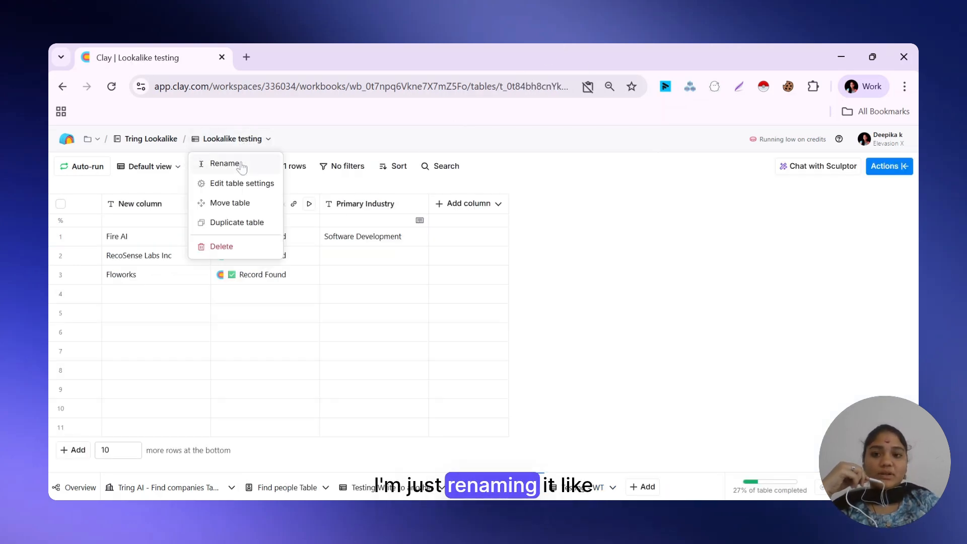
Step: Rename the Lookalike testing table as "Lookup - testing"
click(228, 162)
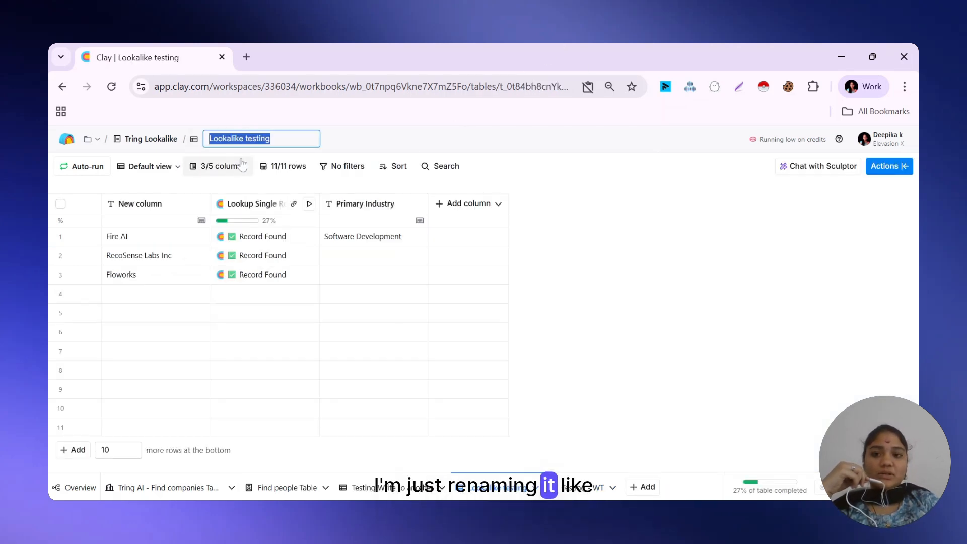
text(Lookup)
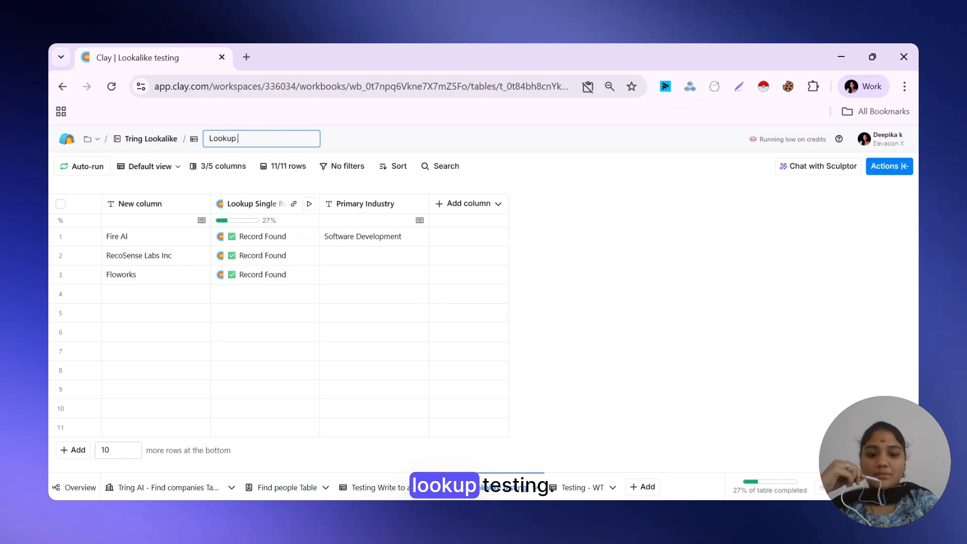
text( - testing)
key(Return)
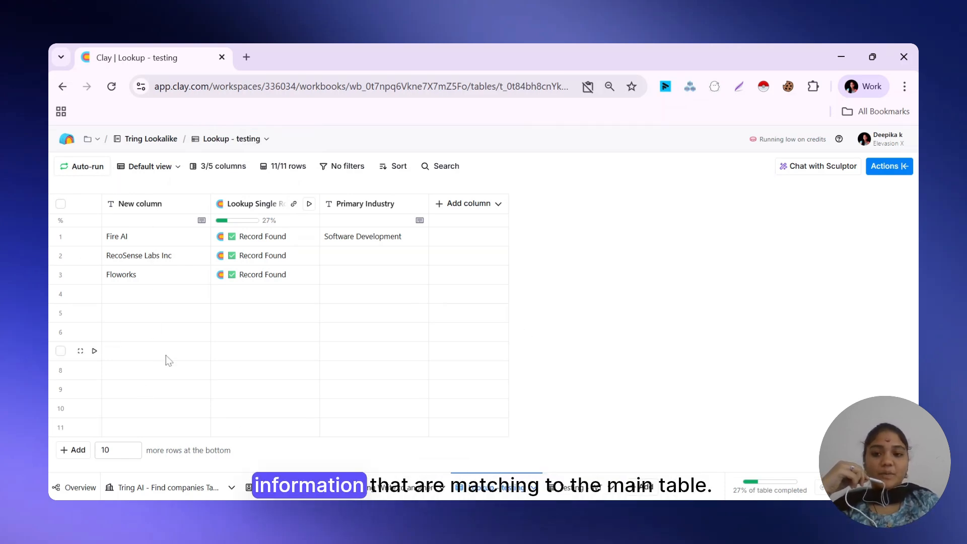
Step: Add a URL column named "Linkedin URL" to the Lookup - testing table
click(169, 494)
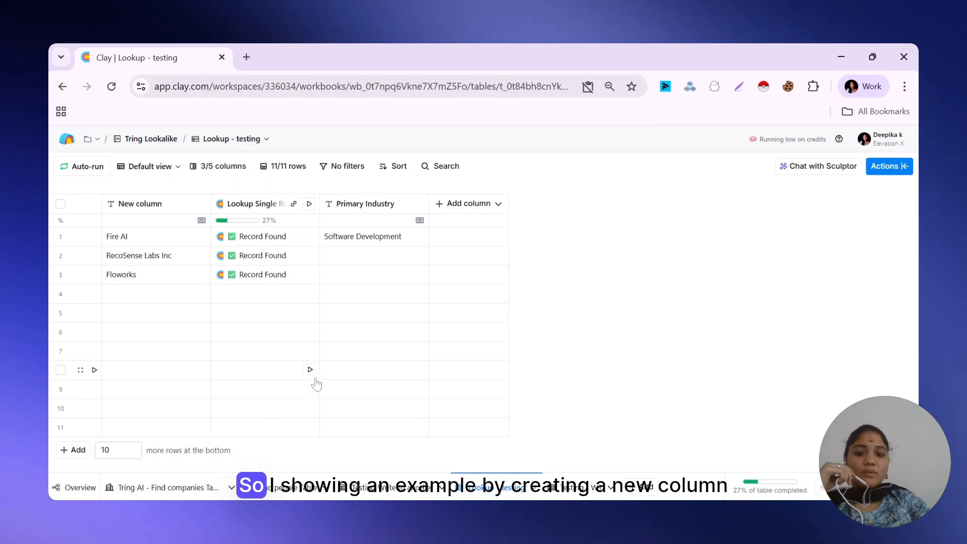
click(462, 204)
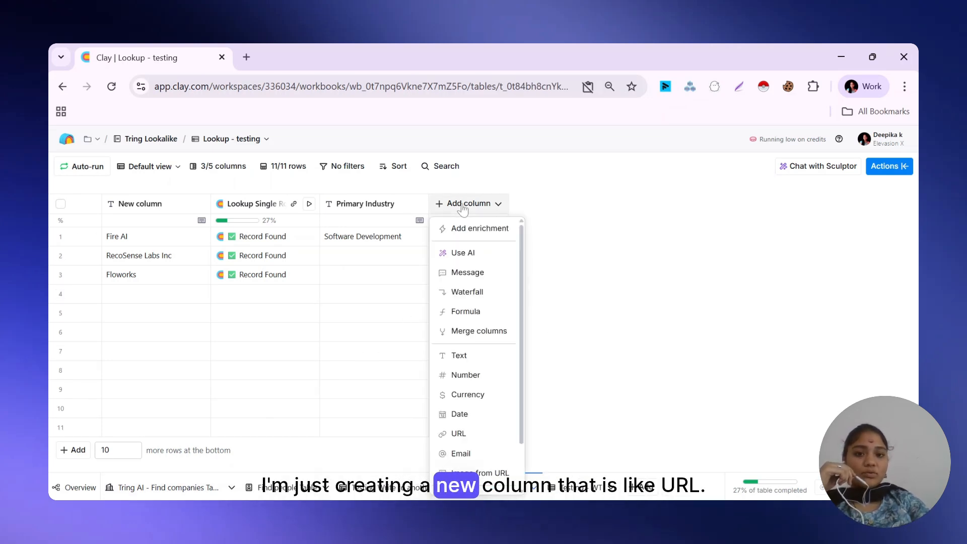
click(470, 432)
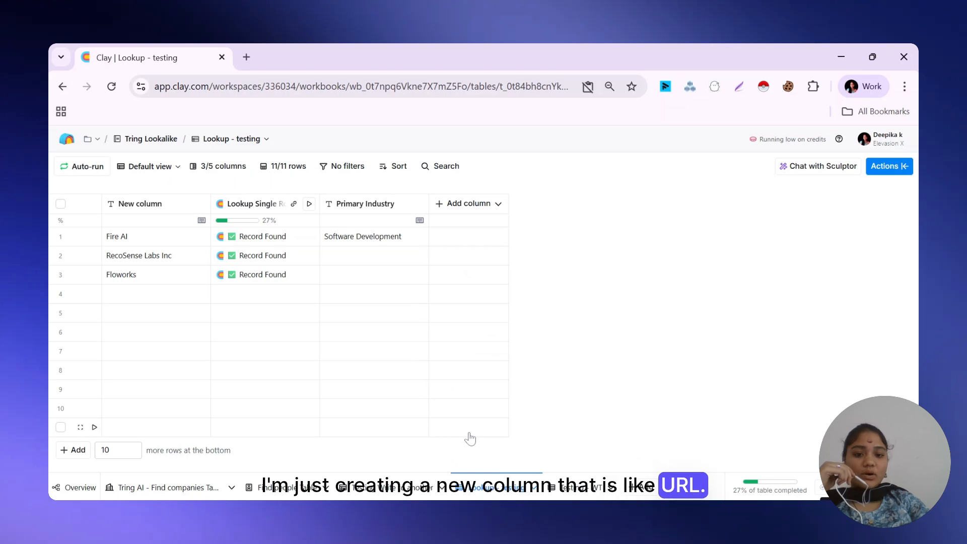
text(Linkedin )
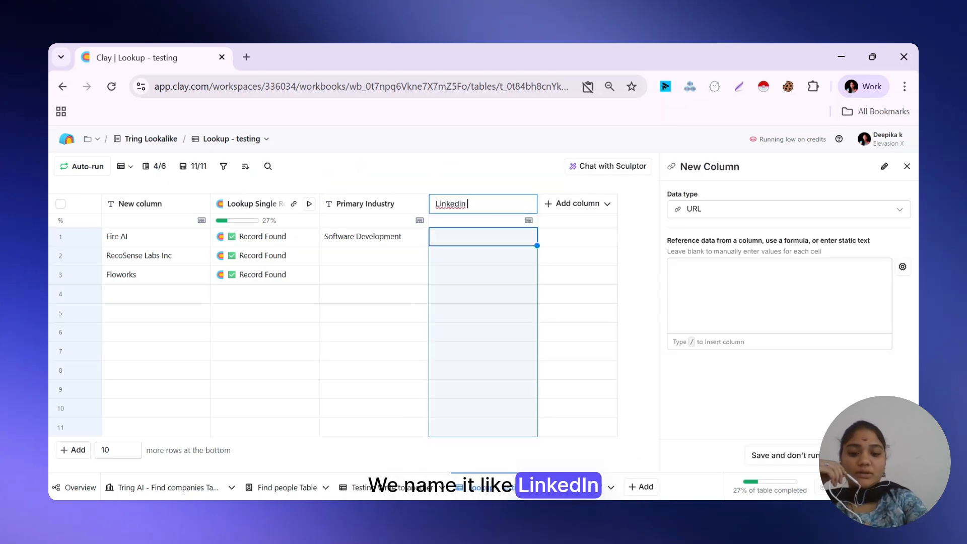
text(u)
key(BackSpace)
text(URL)
key(Return)
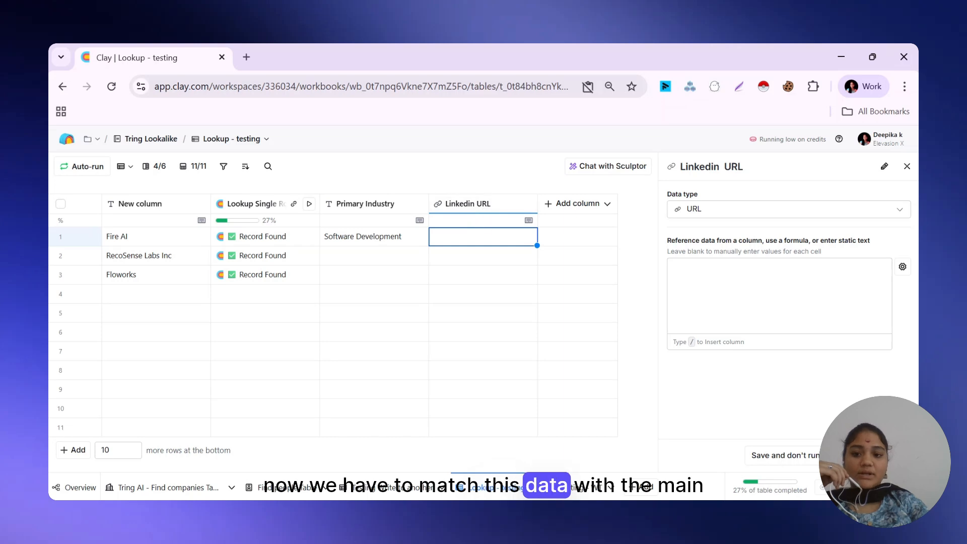
Step: Copy Gyde's LinkedIn URL from the Tring AI - Find companies Table into the first Linkedin URL cell of the Lookup - testing table
click(151, 492)
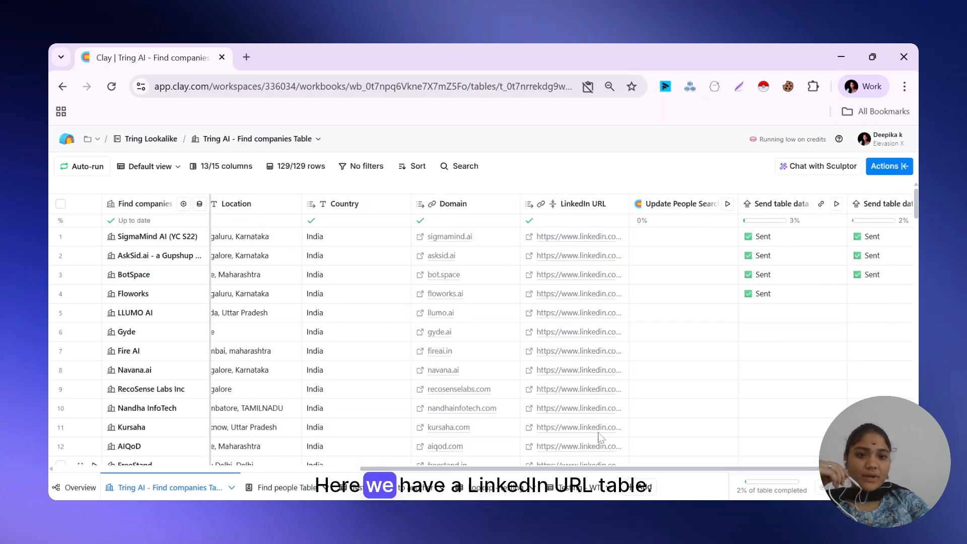
click(574, 334)
right_click(576, 336)
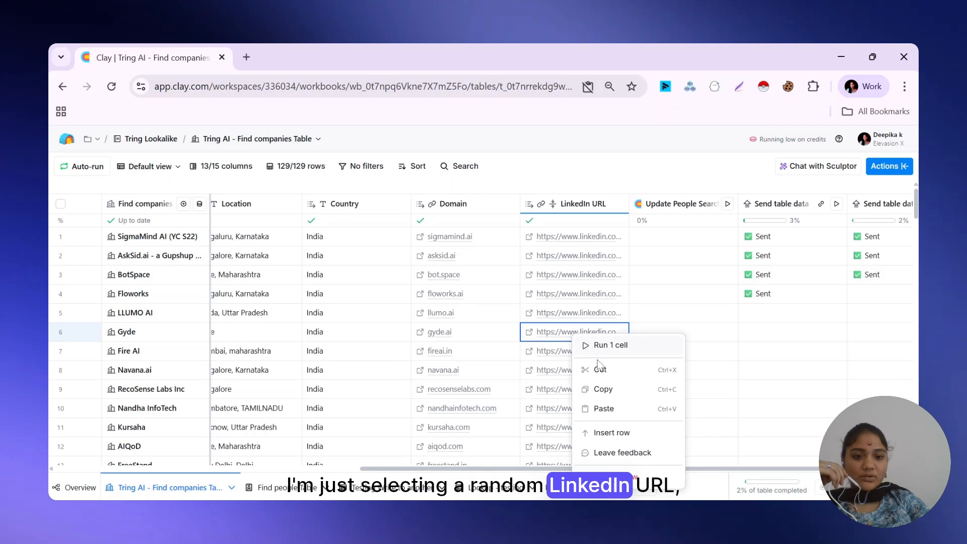
click(603, 390)
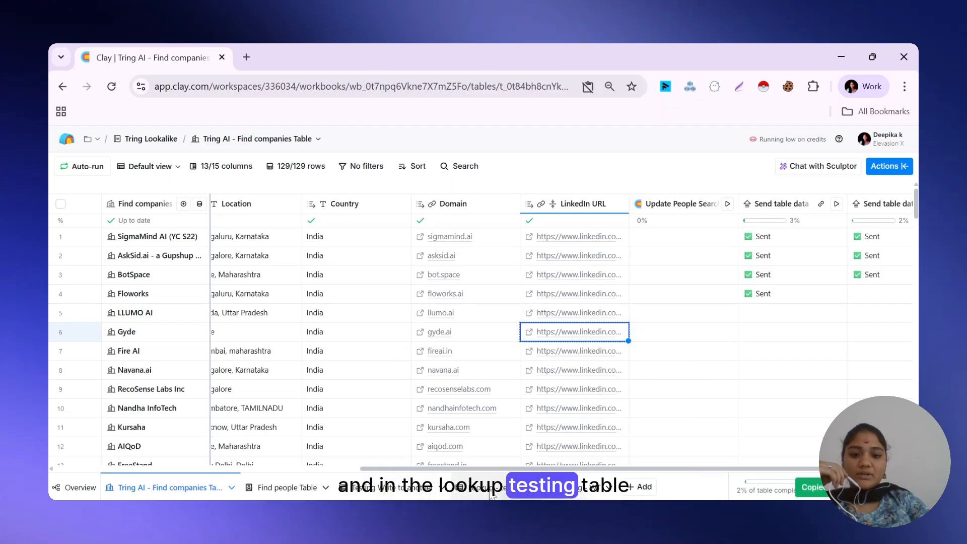
click(488, 491)
click(460, 239)
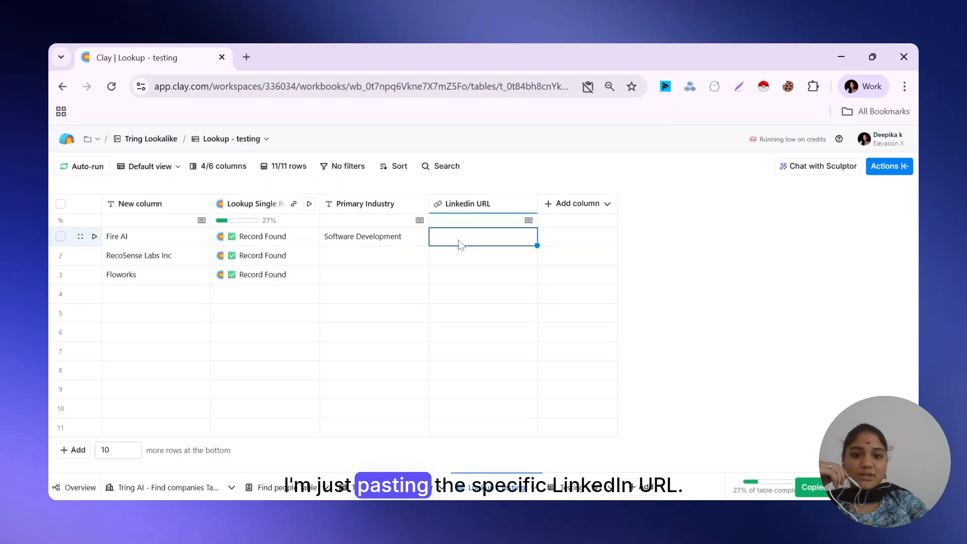
key(ctrl+v)
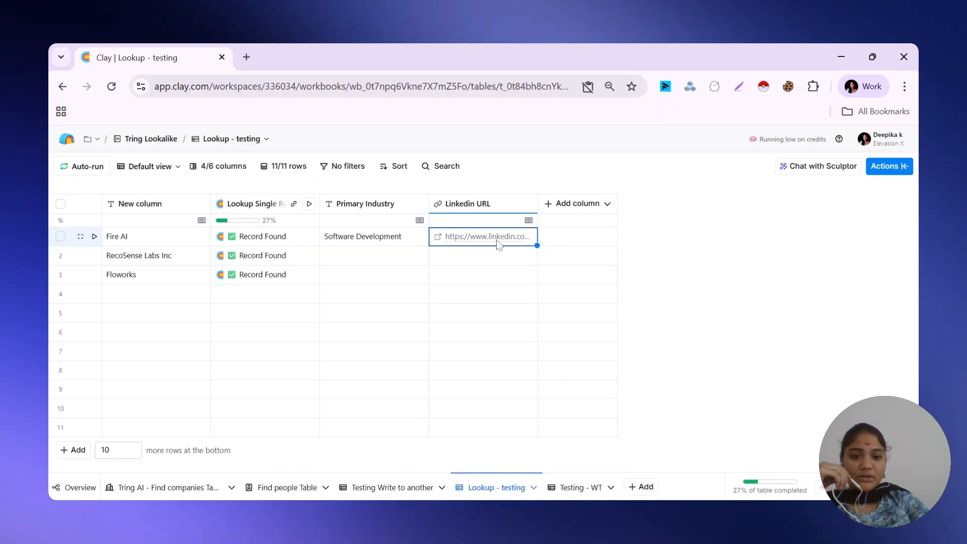
Step: Add a Lookup Single Row in Other Table enrichment column, finding it by searching for "lookup single"
click(574, 204)
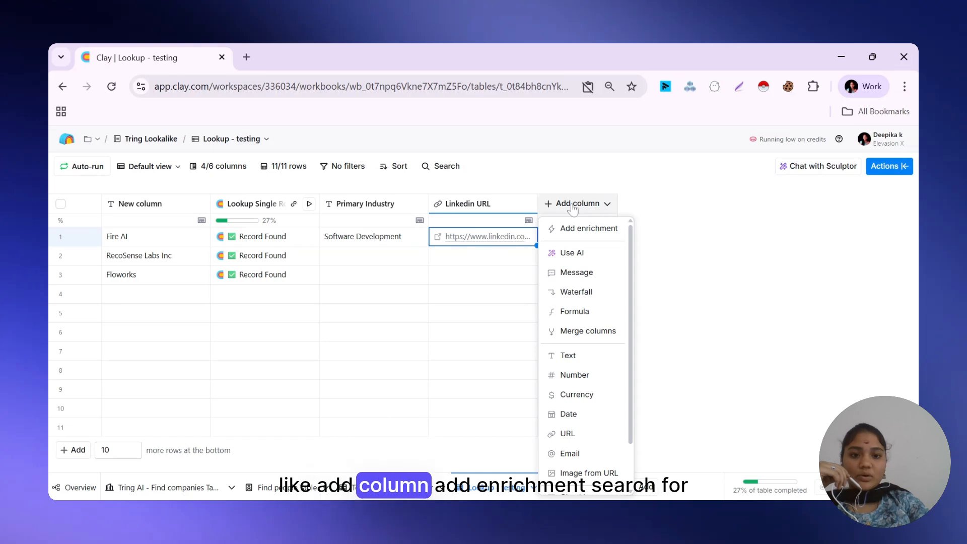
click(572, 232)
text(o)
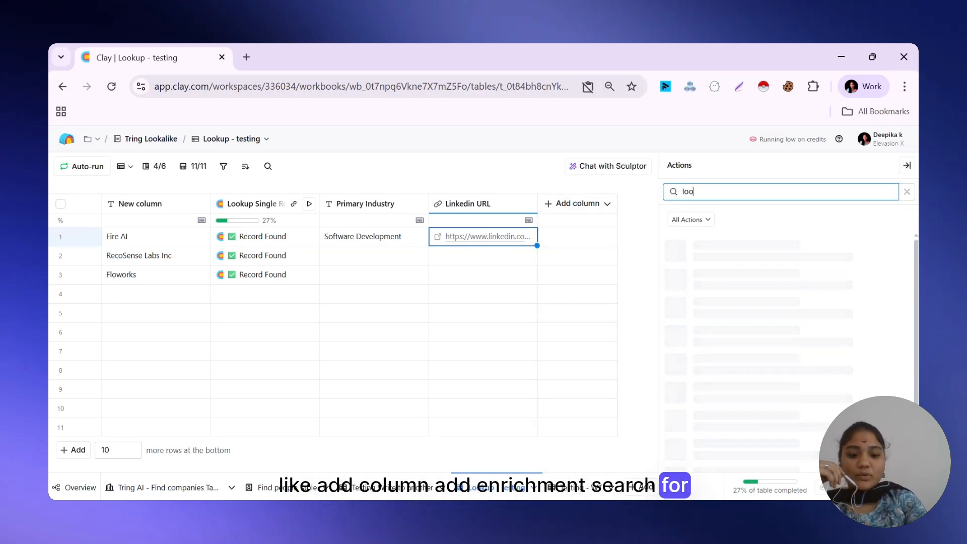
text(kup si)
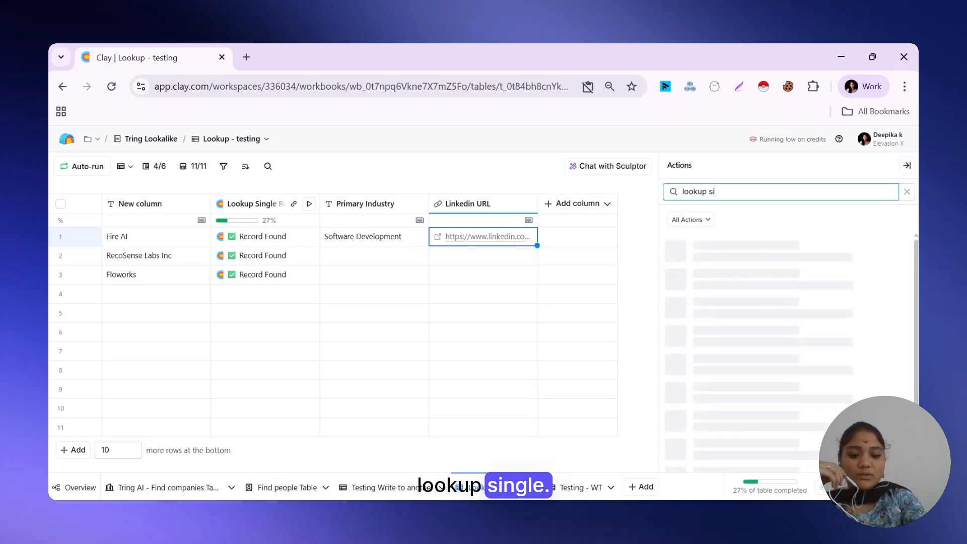
text(ngle)
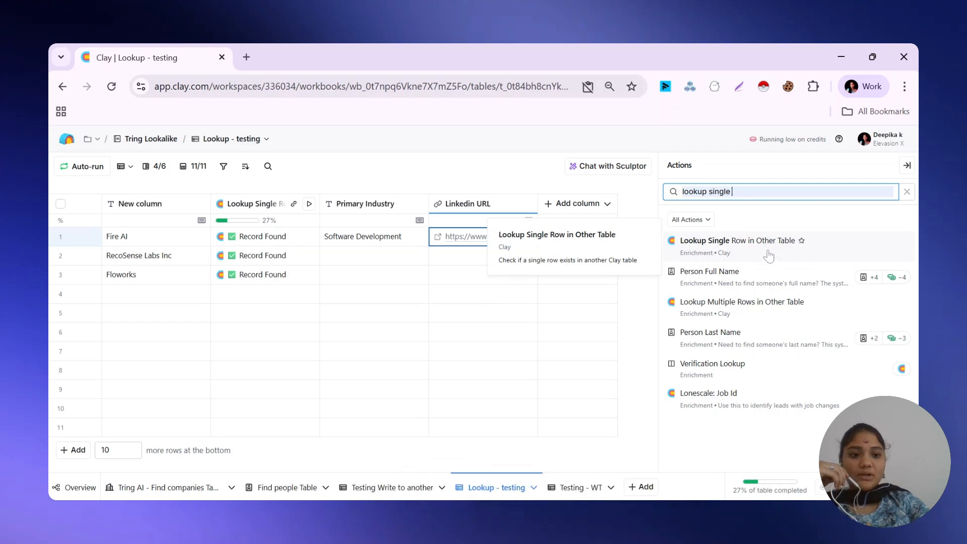
click(768, 256)
Step: Set the lookup to search the Tring AI - Find companies Table with LinkedIn URL as the target column
scroll(735, 222, down, 3)
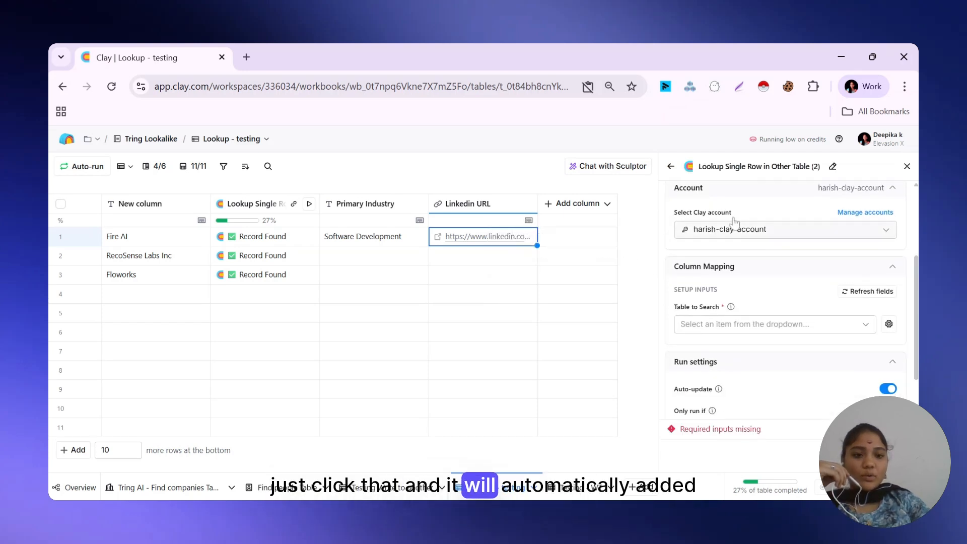
scroll(754, 277, down, 2)
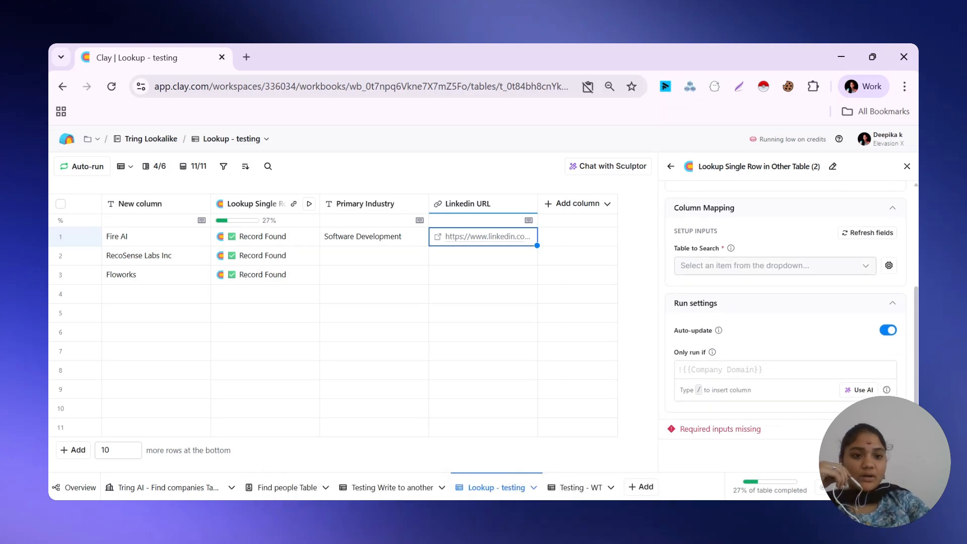
click(774, 266)
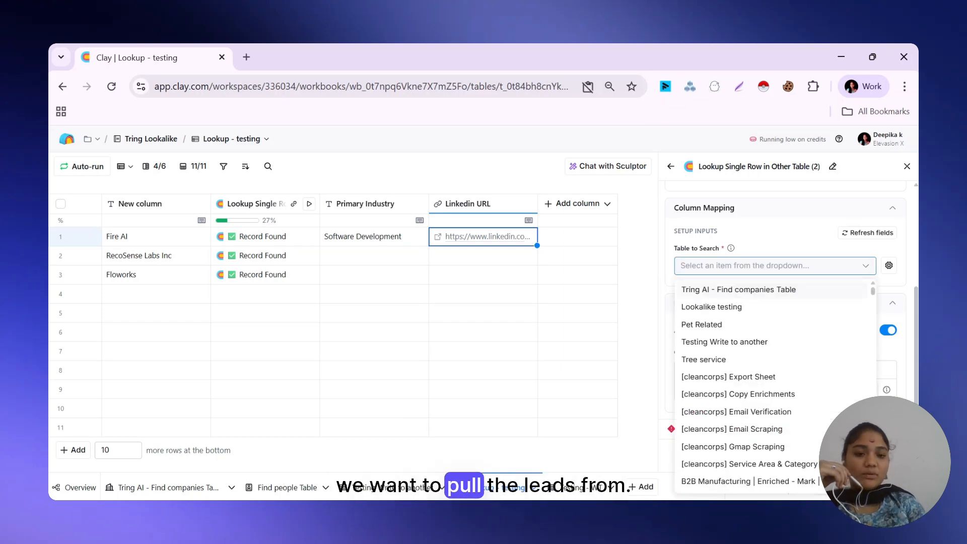
click(725, 289)
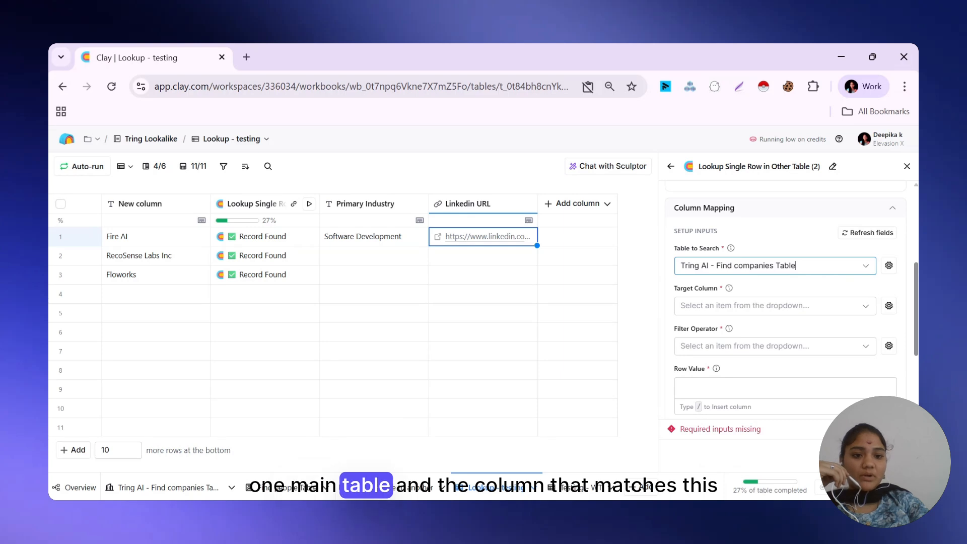
scroll(774, 302, down, 2)
click(774, 222)
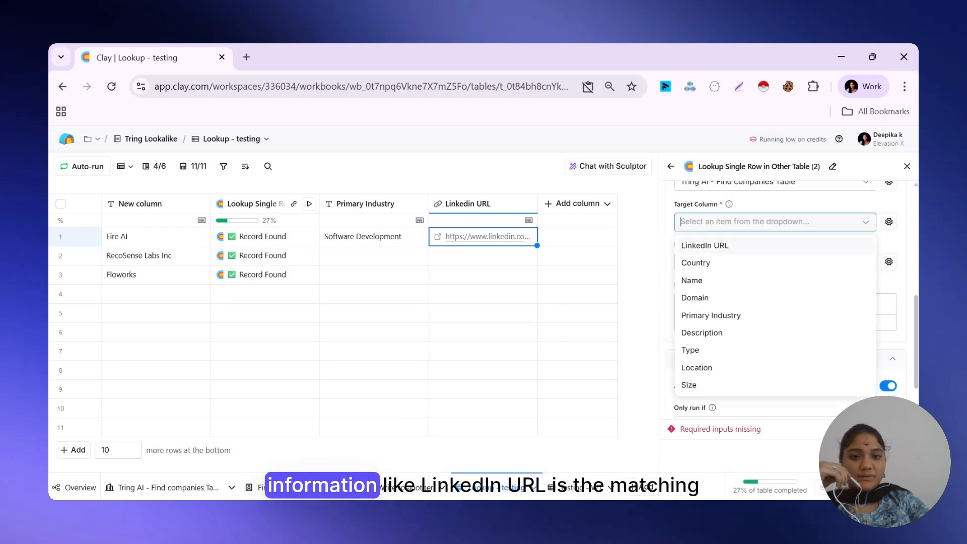
click(693, 248)
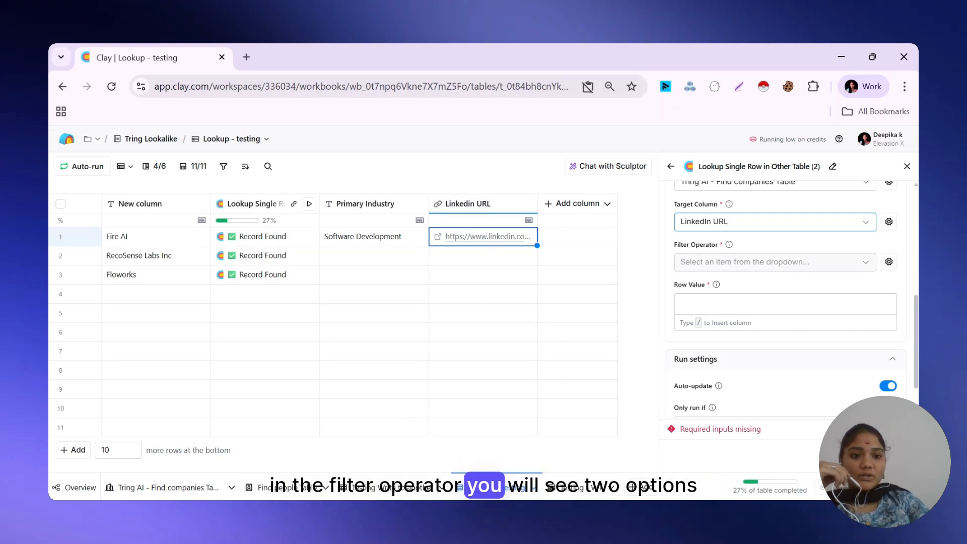
Step: Set the lookup's filter operator to Contains and its row value to the Linkedin URL column
click(776, 262)
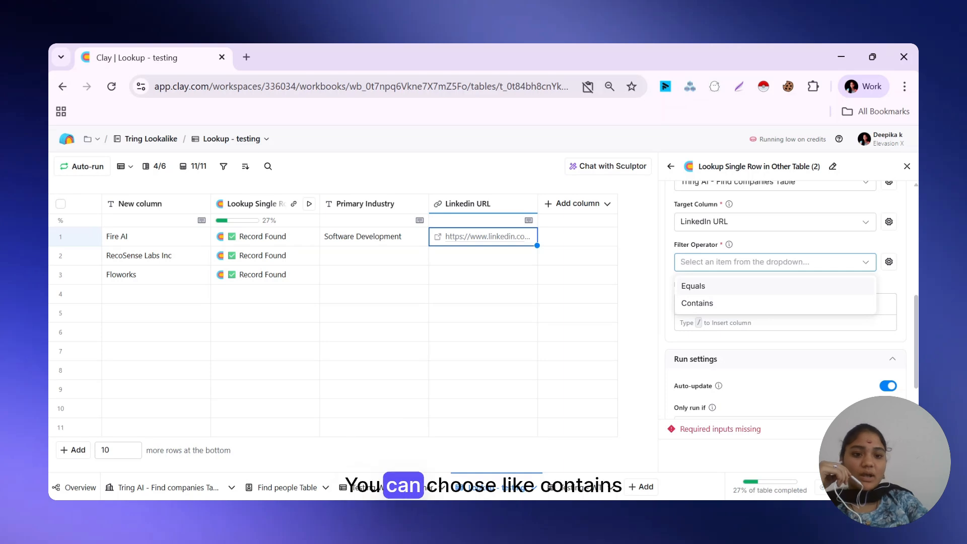
click(706, 304)
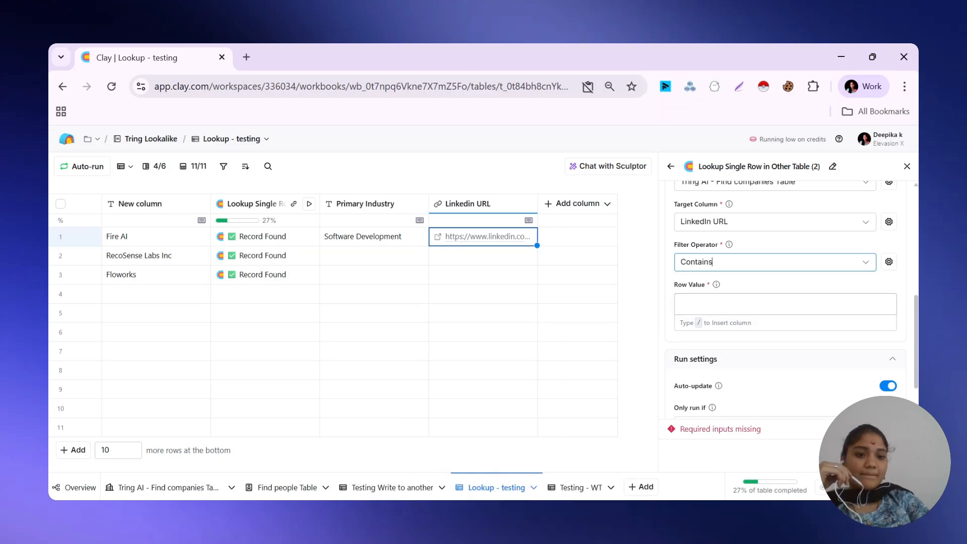
click(681, 304)
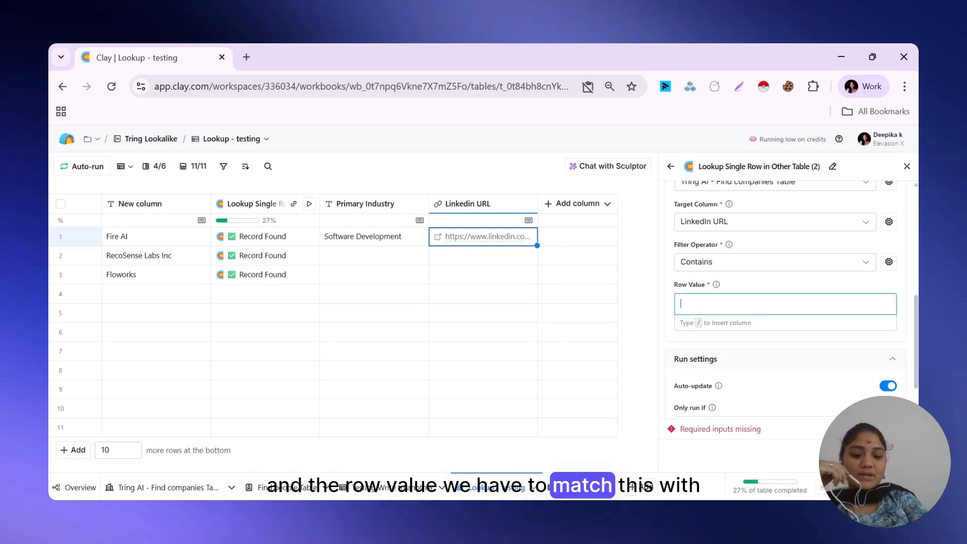
text(/)
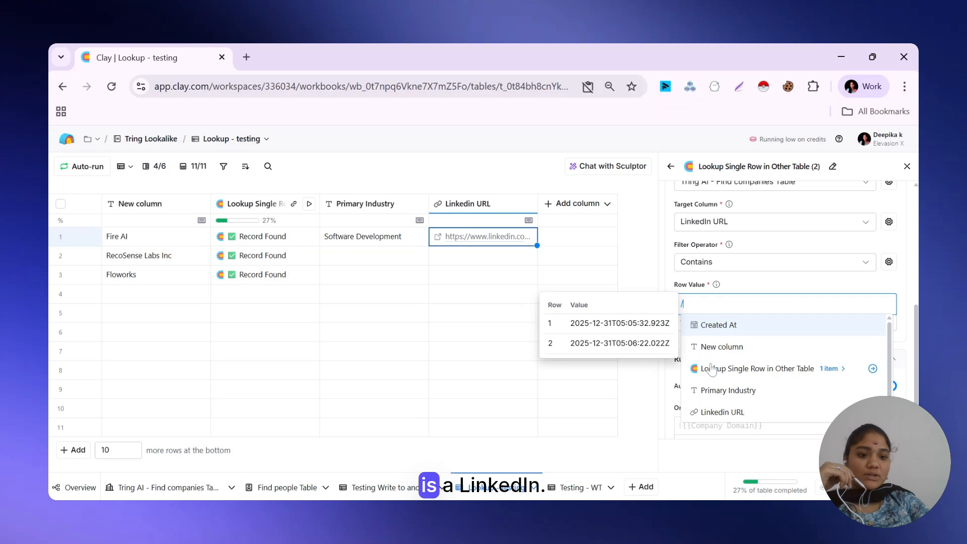
click(722, 412)
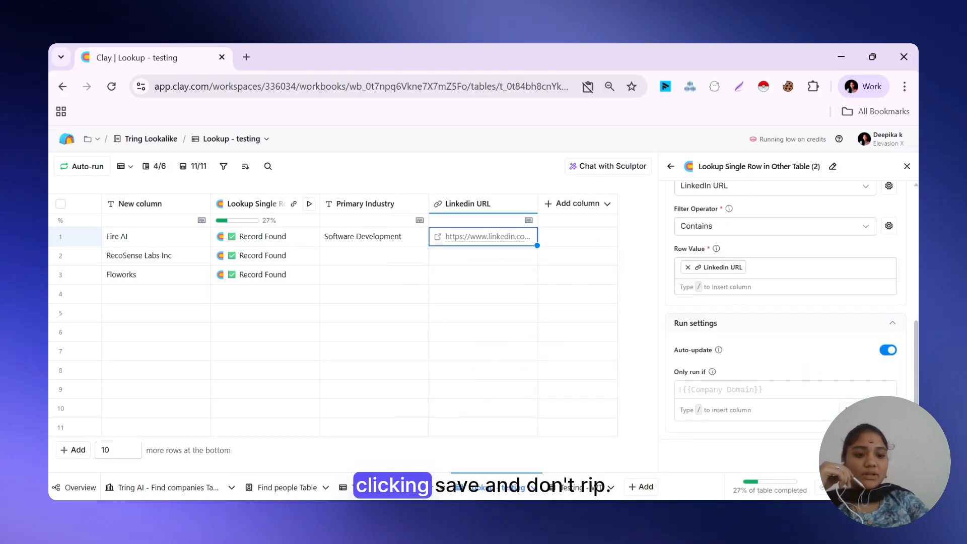
Step: Save the lookup column without running it, and run only its first-row cell
click(887, 456)
click(801, 430)
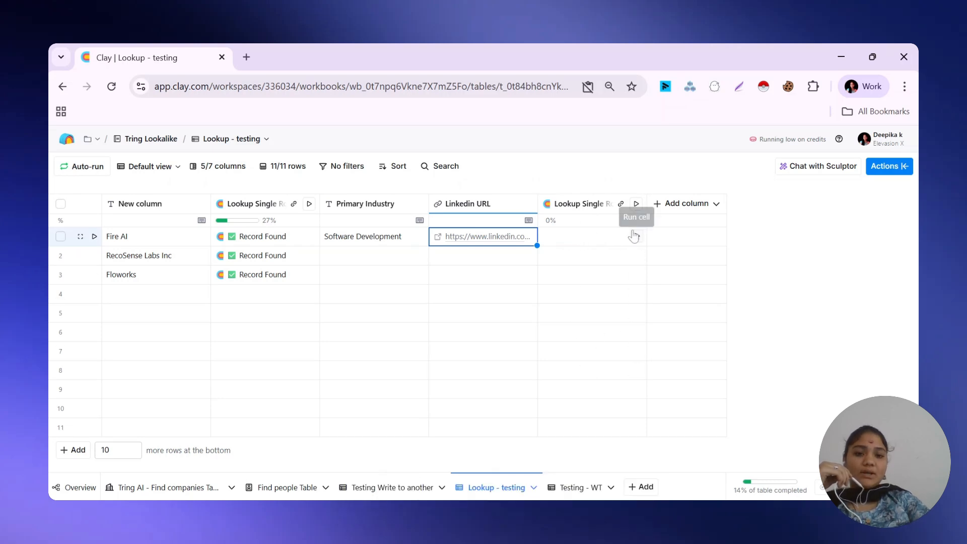
click(638, 237)
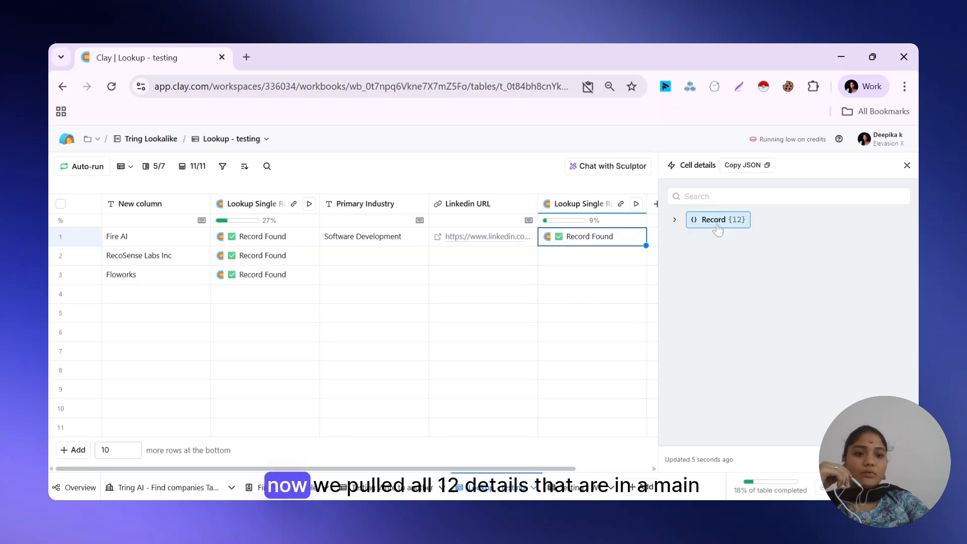
Step: Expand the record returned by the new lookup in the first row and review its fields
click(716, 223)
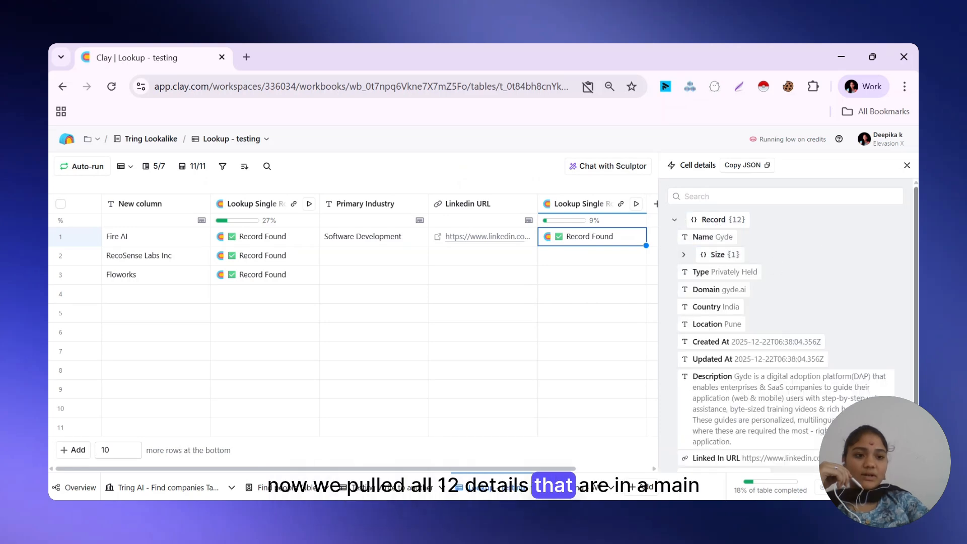
scroll(786, 313, down, 2)
scroll(786, 313, up, 2)
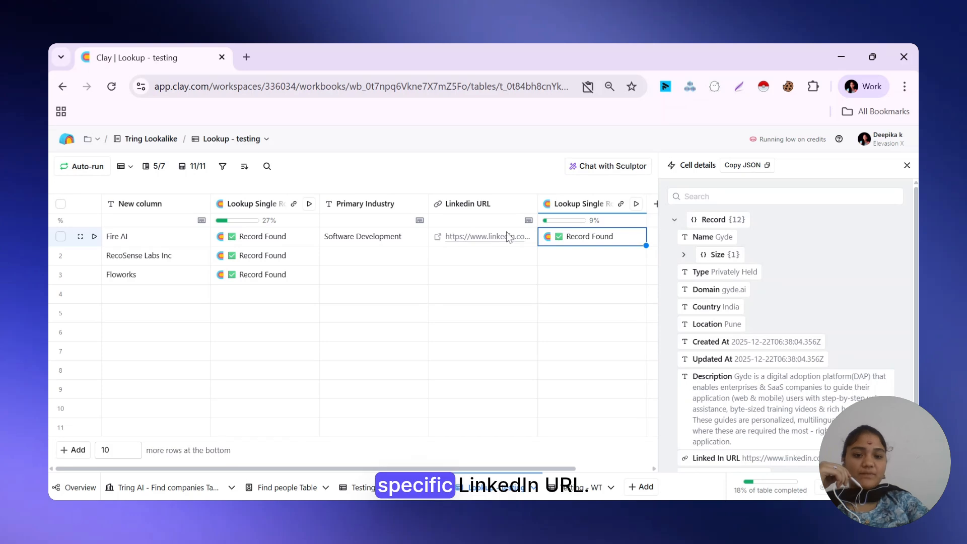
key(Escape)
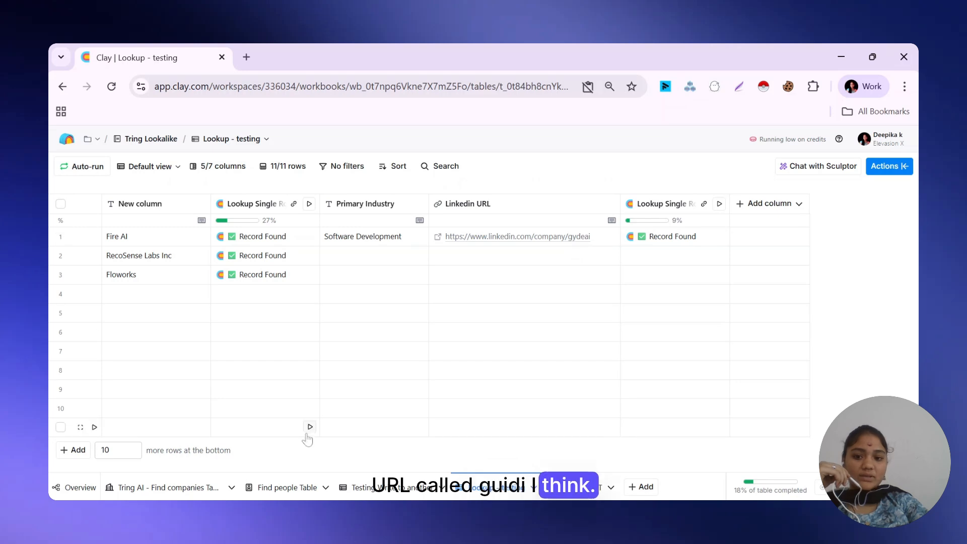
Step: Check the source companies table, and reopen the first row's lookup record to compare its details with the LinkedIn URL
click(168, 487)
click(541, 471)
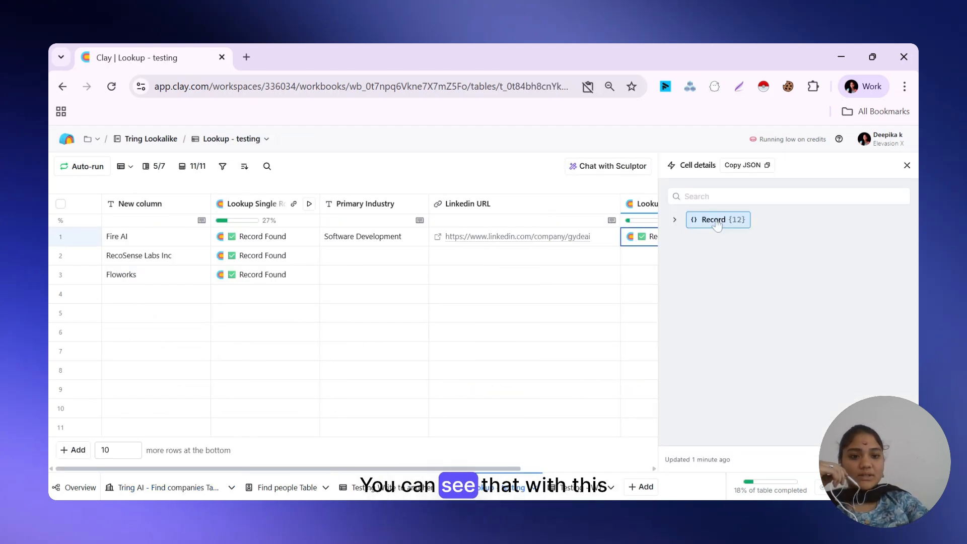
click(717, 225)
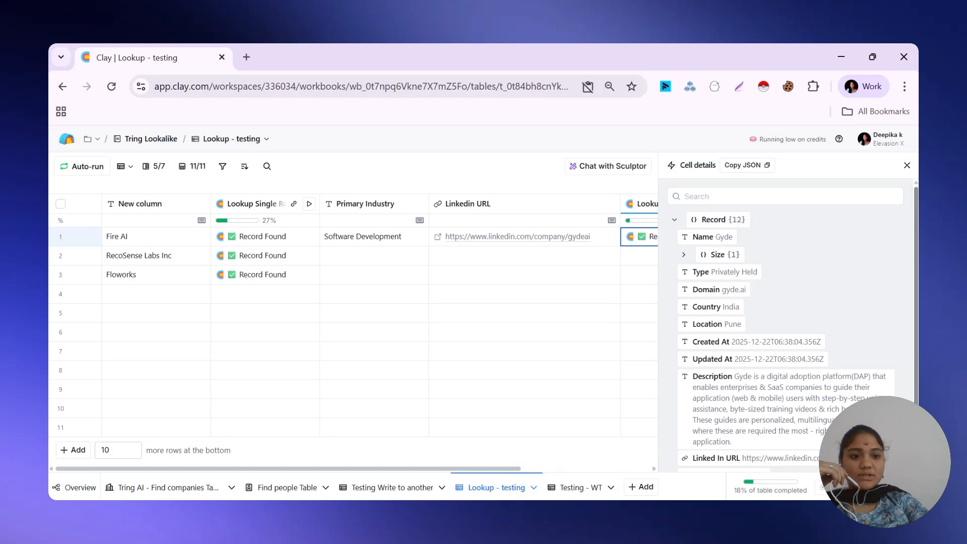
mouse_move(864, 273)
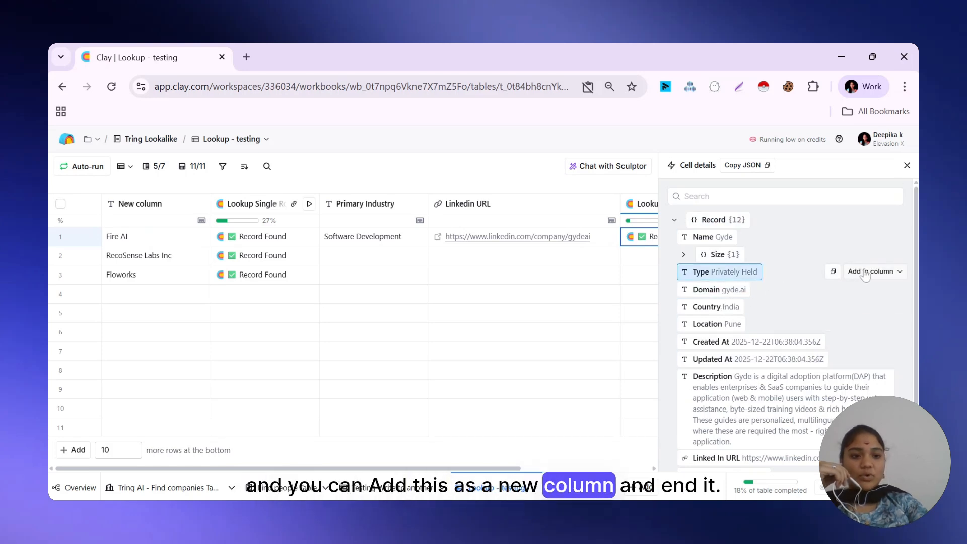
click(907, 165)
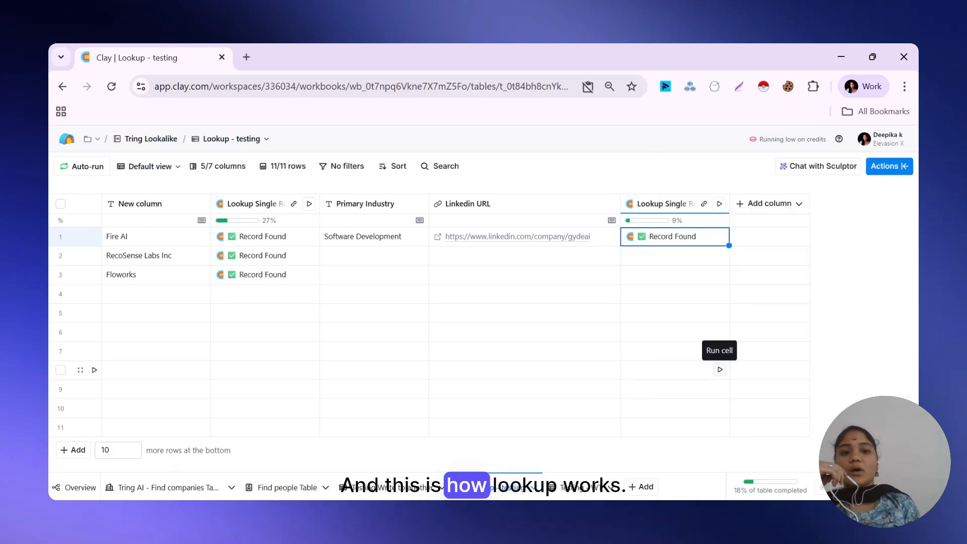